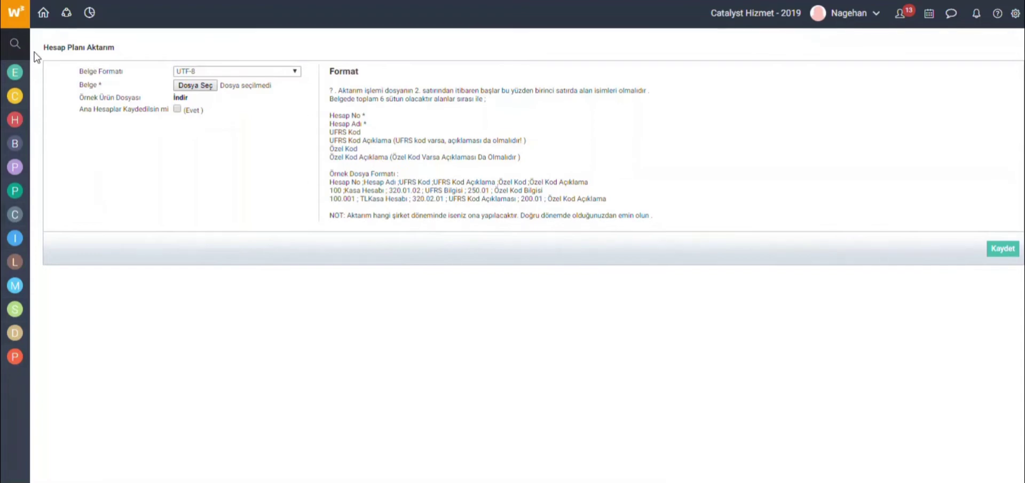
Step: Find the Hesaplar (Hesap Planı) page by searching for "hesap planı" and list the chart of accounts without a filter
click(15, 46)
text(hesap)
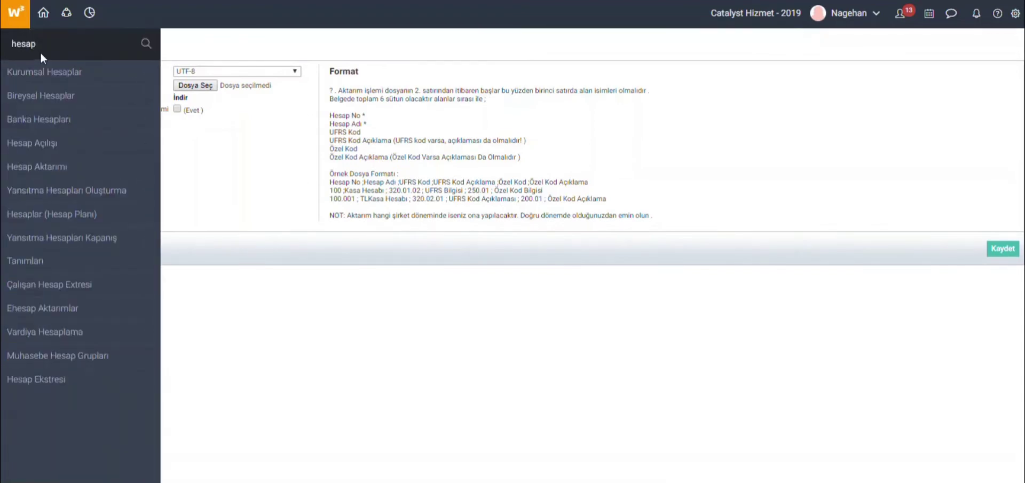
text( planı)
click(40, 72)
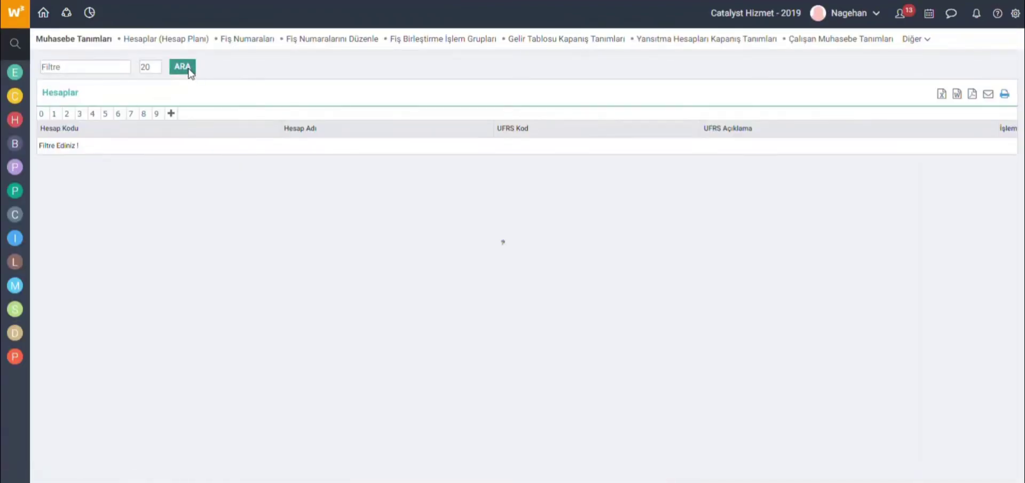
click(189, 71)
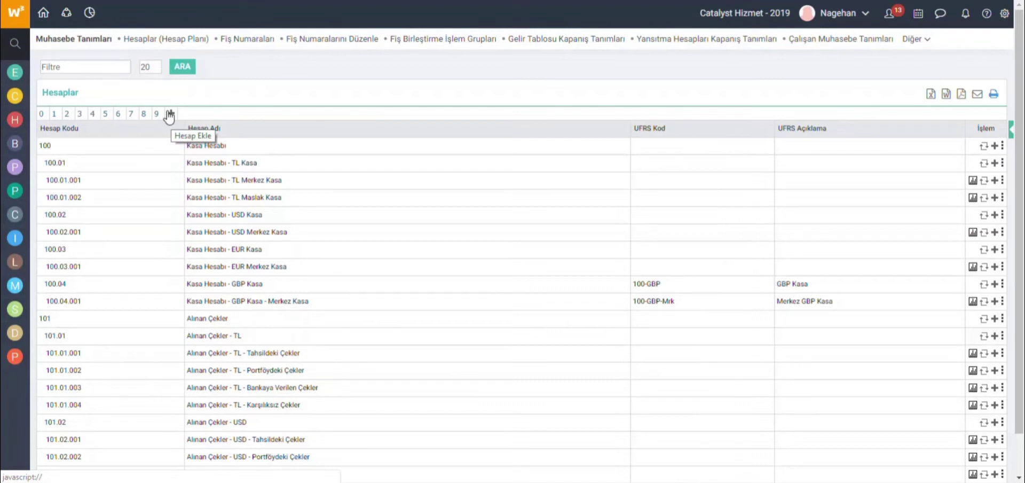
Step: Search the functions for "fiş numara" and open the Fiş Numaraları page to view the voucher numbers
click(16, 44)
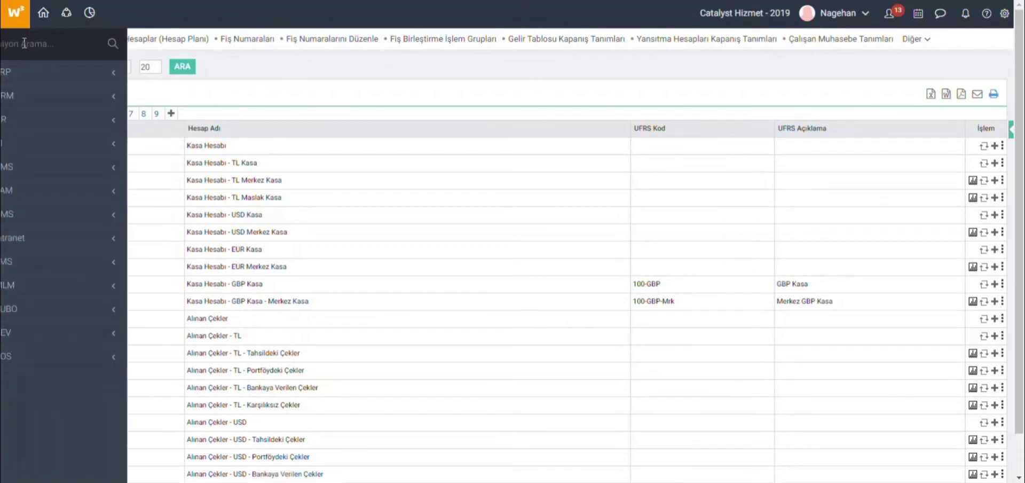
text(fiş numara)
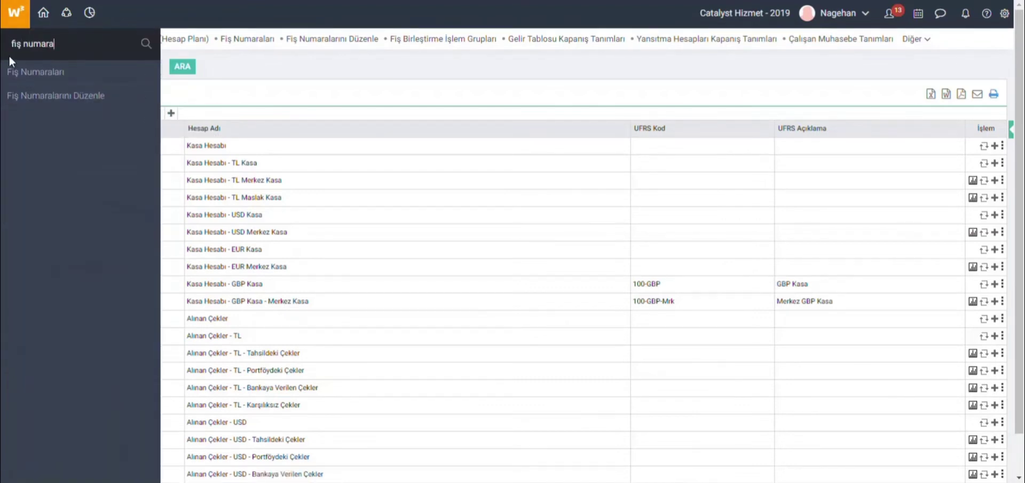
click(23, 71)
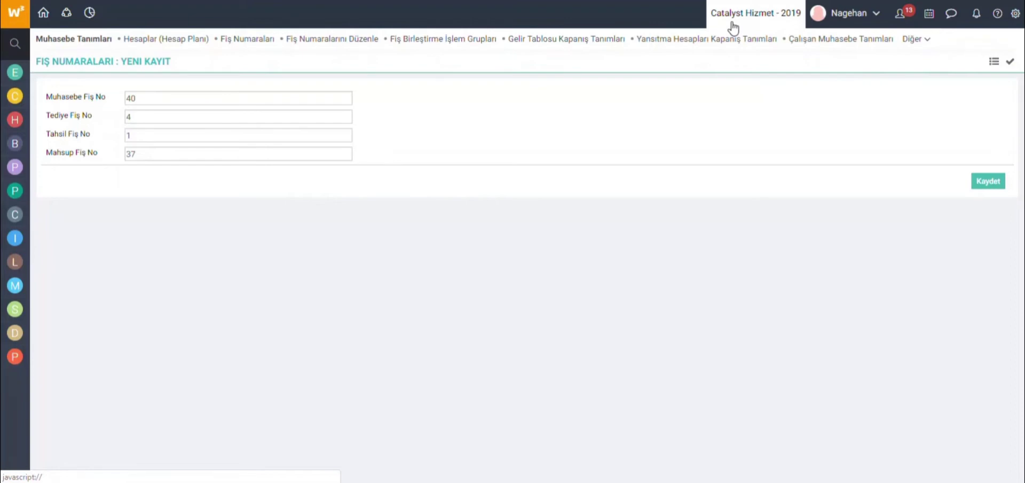
Step: Open the Muhasebe Fişleri page and list the vouchers with İşlemler set to Açılış Fişi
mouse_move(21, 73)
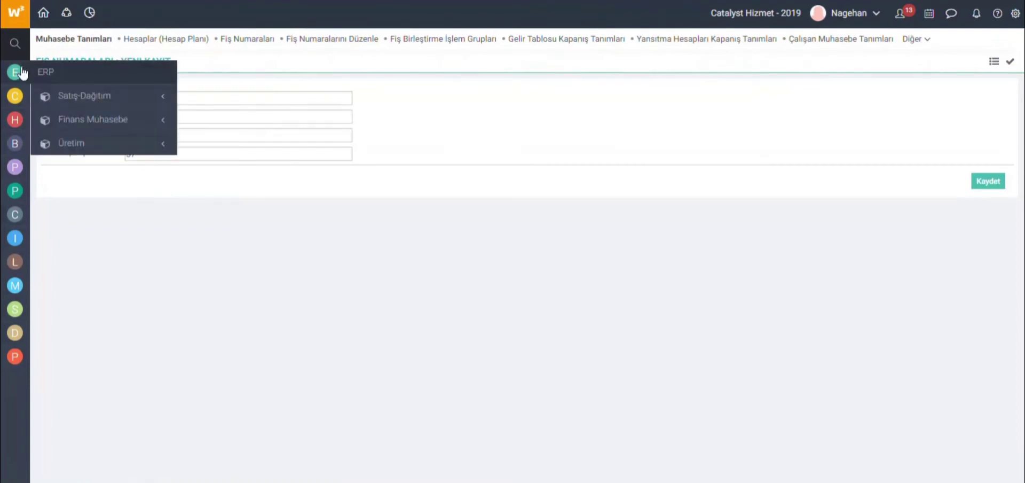
click(15, 43)
text(muhasebe fiş)
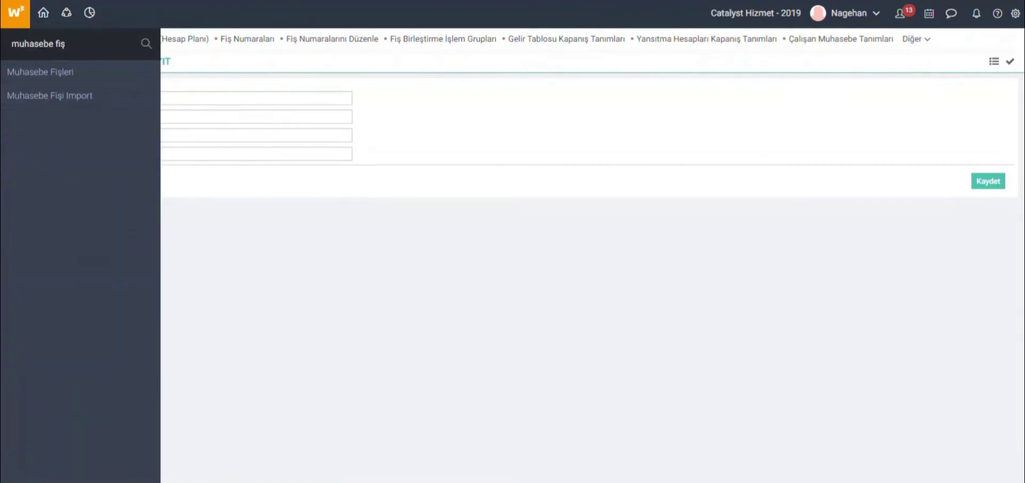
click(31, 79)
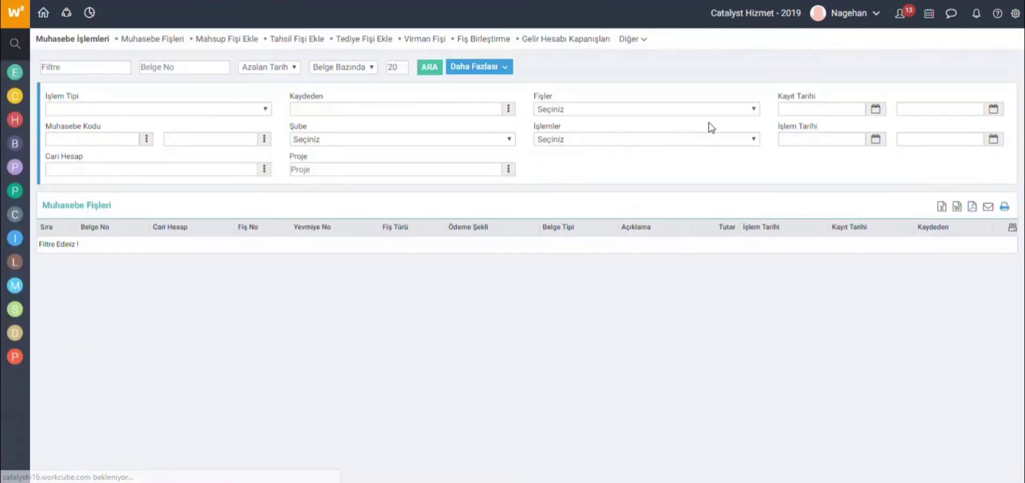
click(641, 140)
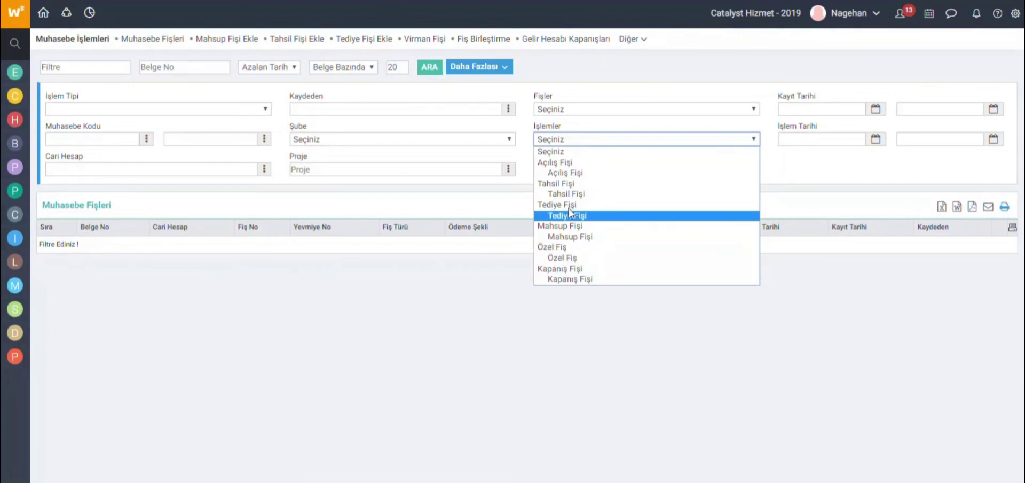
click(577, 162)
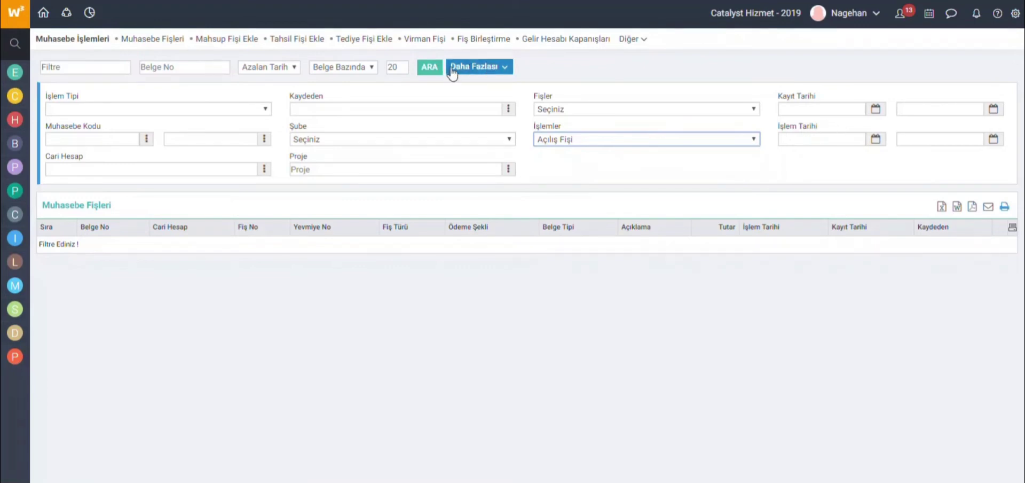
click(424, 72)
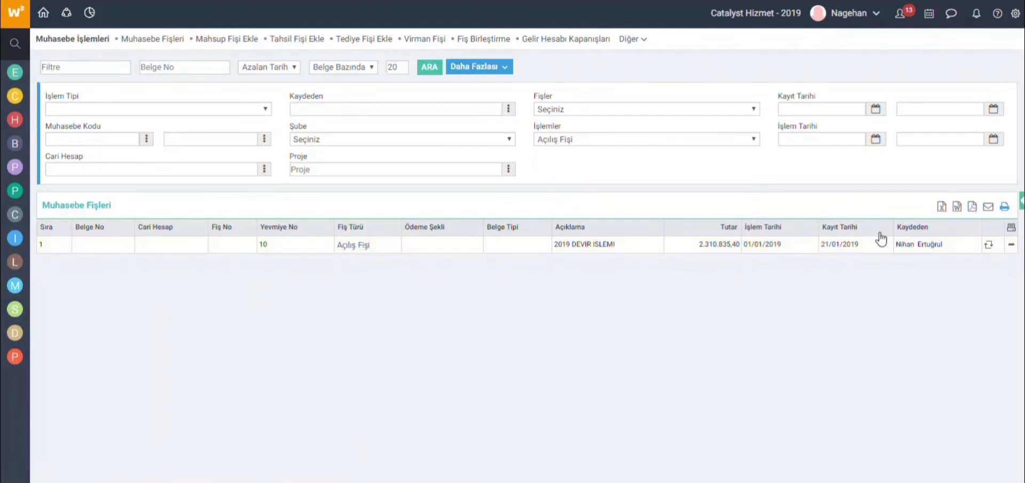
Step: Switch the working period to Catalyst Hizmet - 2018
click(767, 15)
click(912, 133)
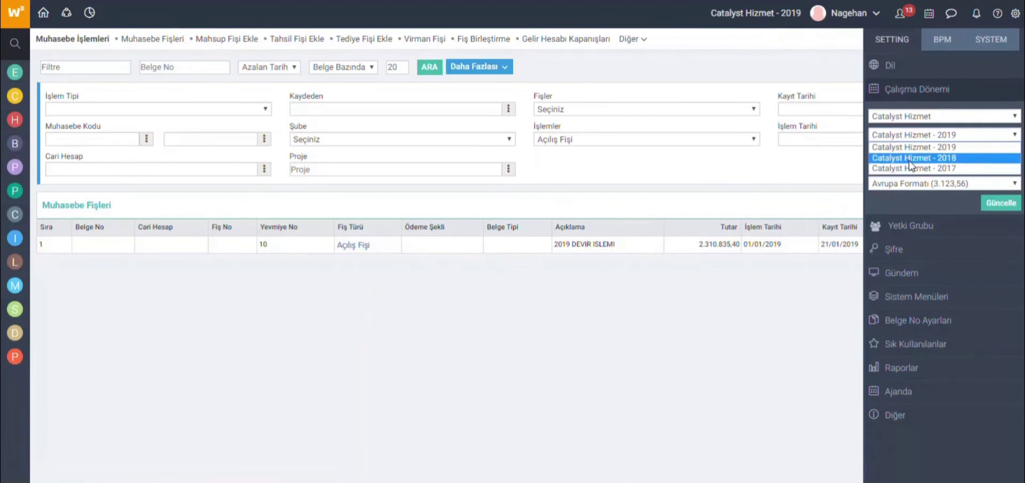
click(910, 154)
click(999, 207)
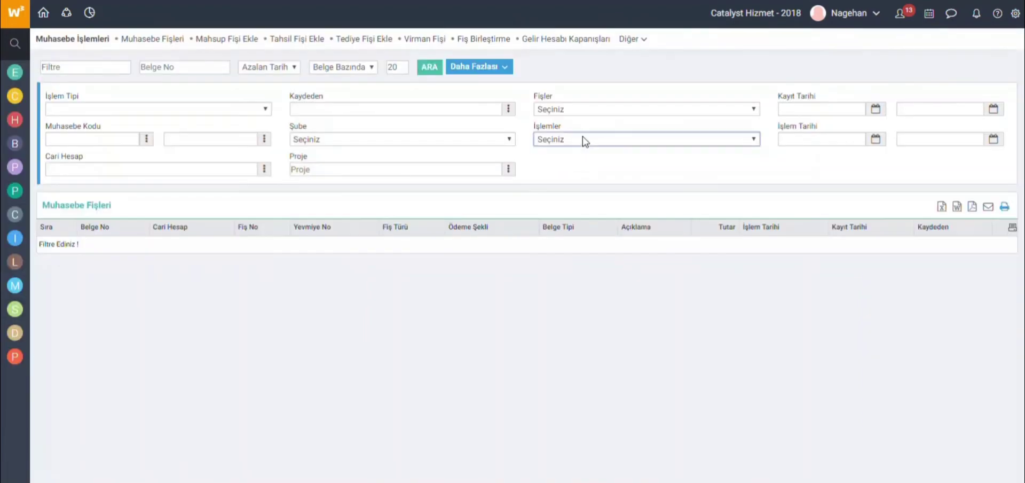
Step: List the 2018 accounting vouchers with İşlemler set to Kapanış Fişi
click(582, 137)
click(566, 275)
click(430, 70)
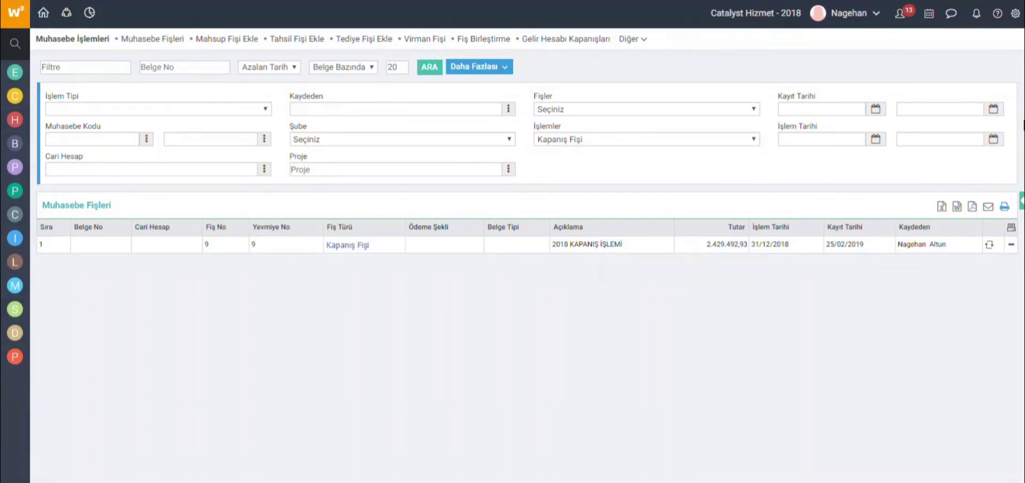
Step: Open the Açılış Fişi form from the system's Dönem İşlemleri
click(1016, 12)
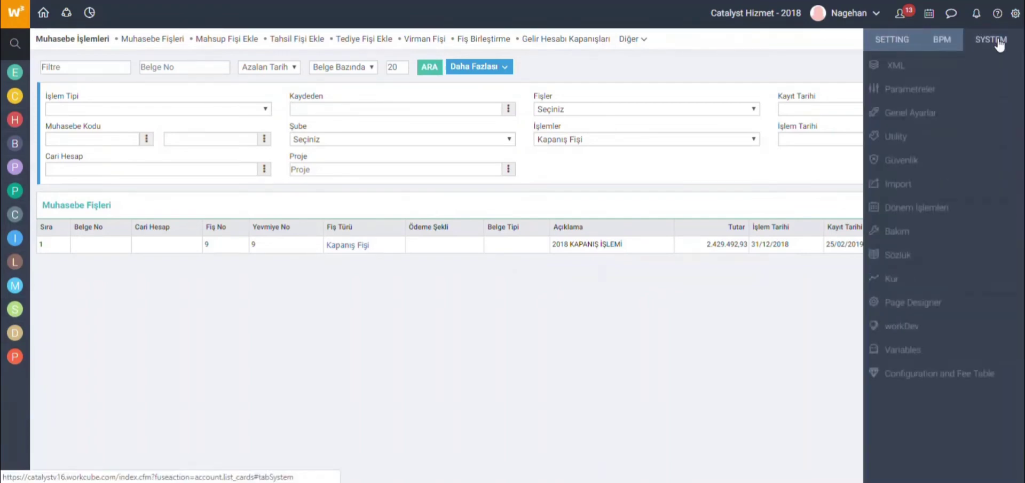
click(917, 209)
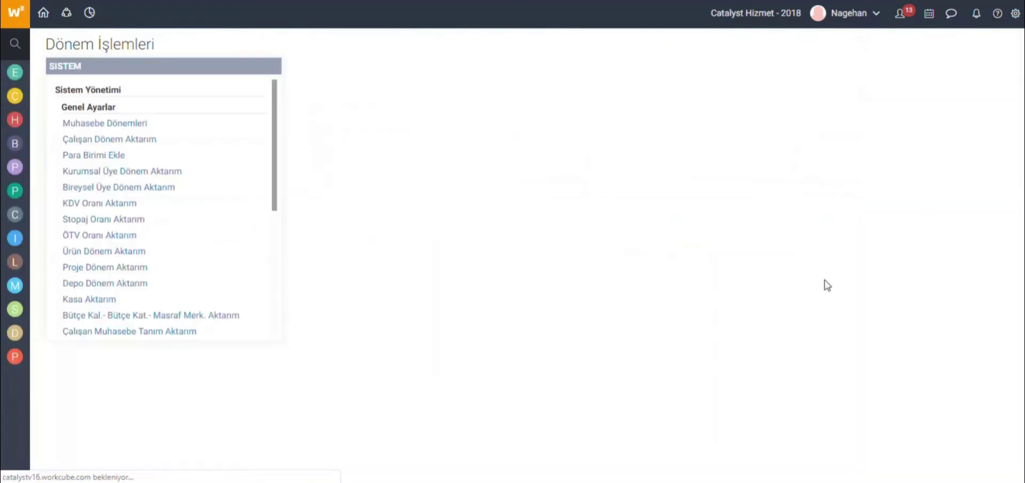
scroll(62, 240, down, 5)
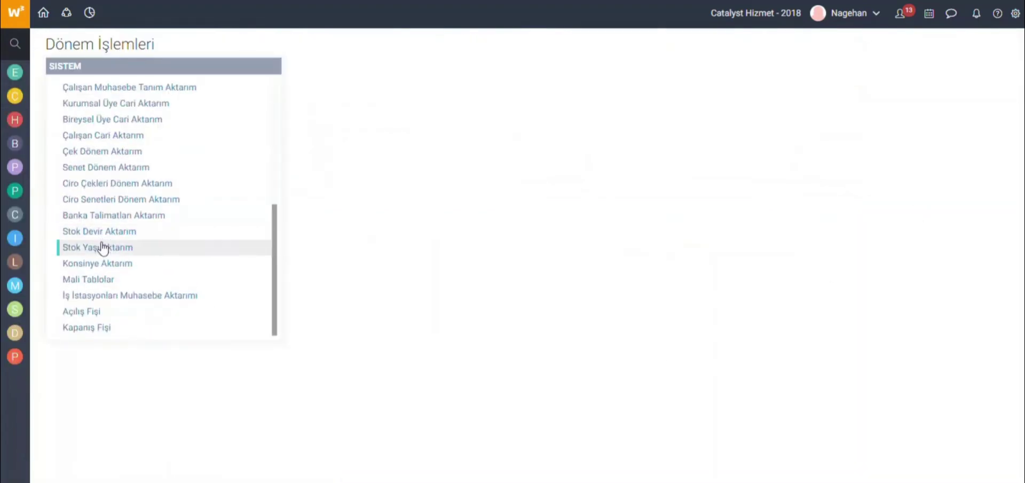
click(80, 311)
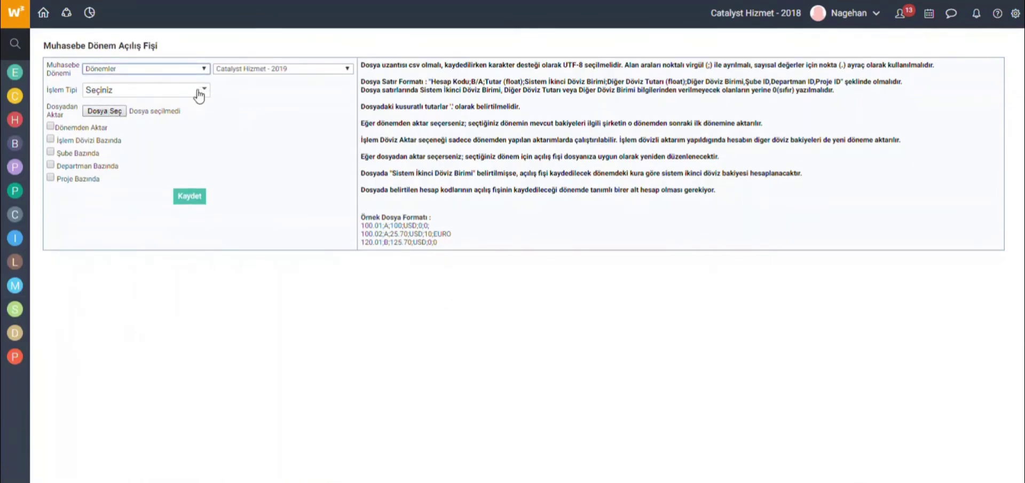
Step: Set the opening voucher's accounting period to Catalyst Üretim, Catalyst Üretim - 2018, and enable Dönemden Aktar
click(163, 71)
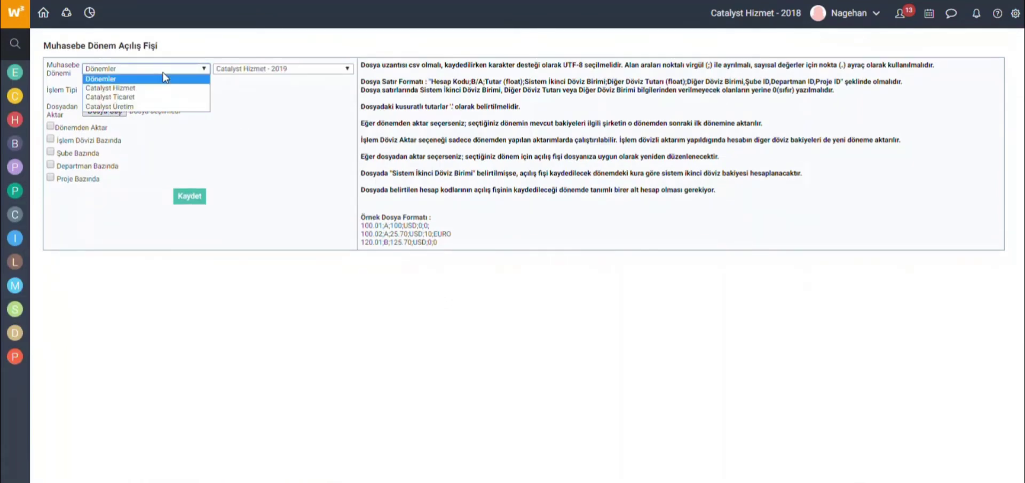
click(154, 106)
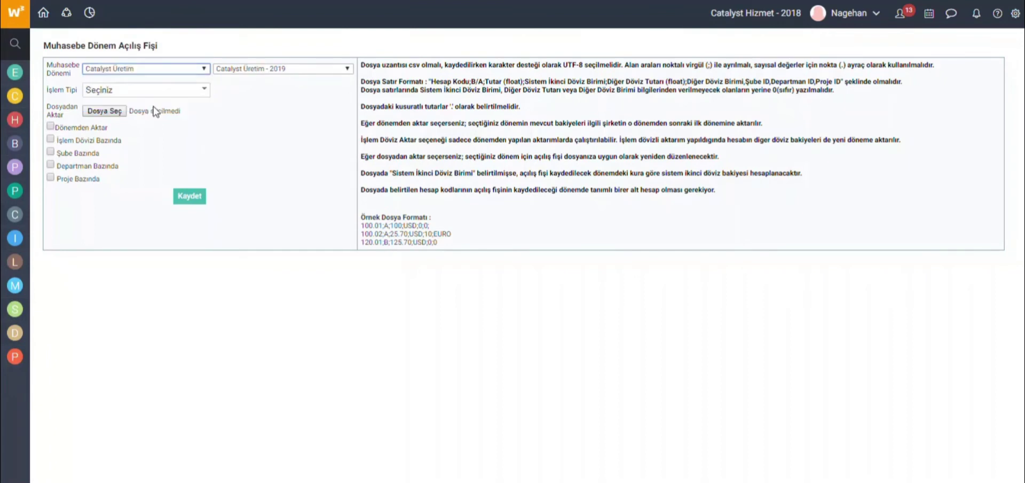
click(248, 68)
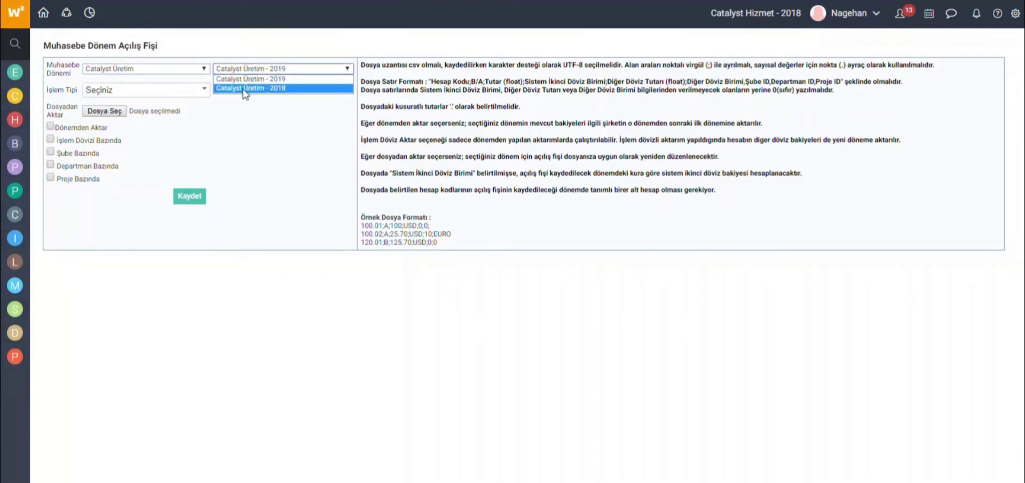
click(246, 88)
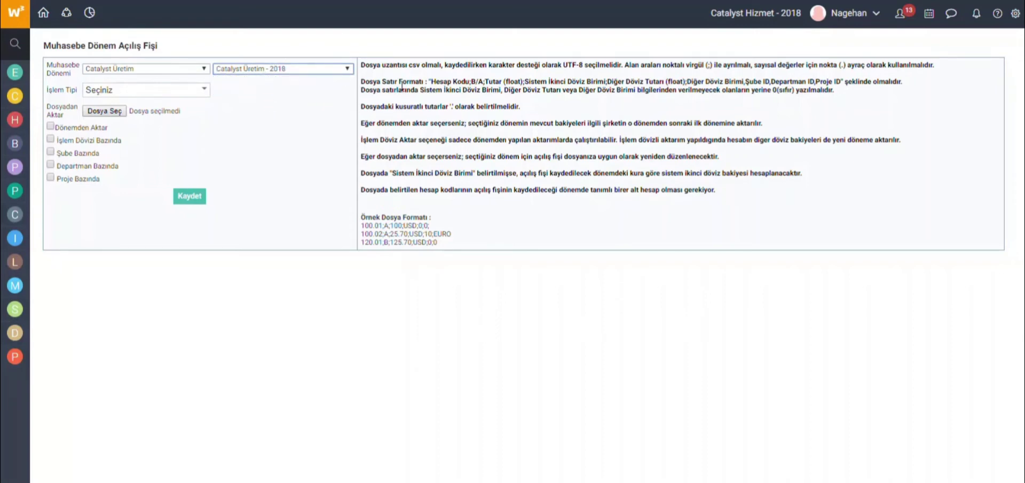
click(162, 94)
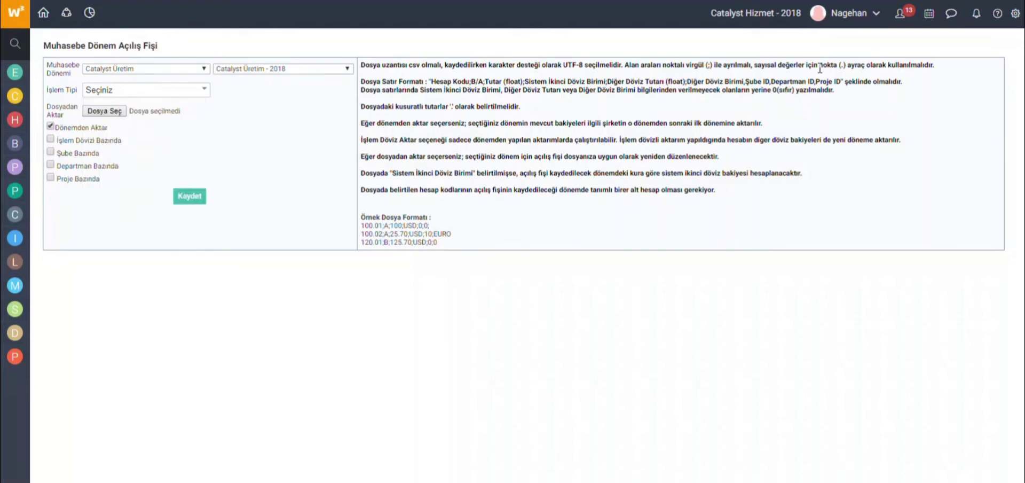
Step: Open the Kapanış Fişi form from the system's Dönem İşlemleri
click(1016, 14)
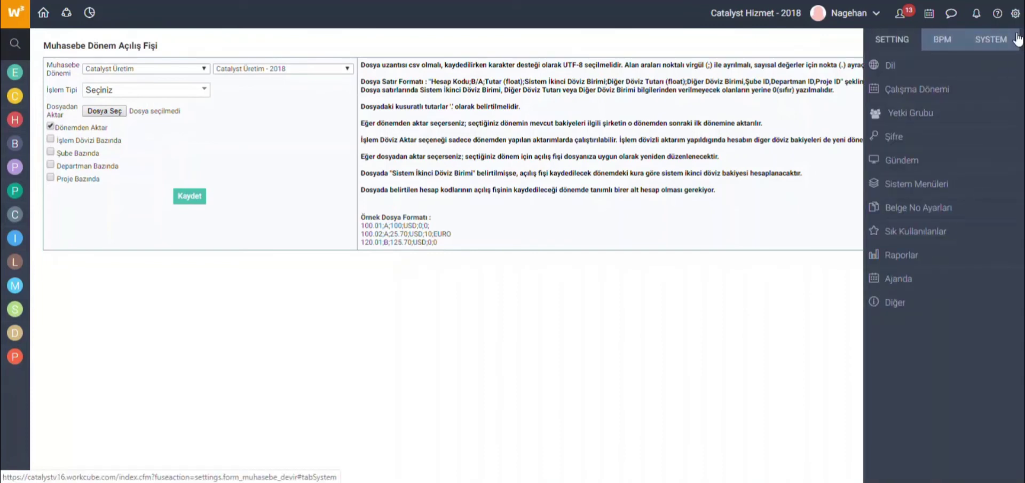
click(994, 43)
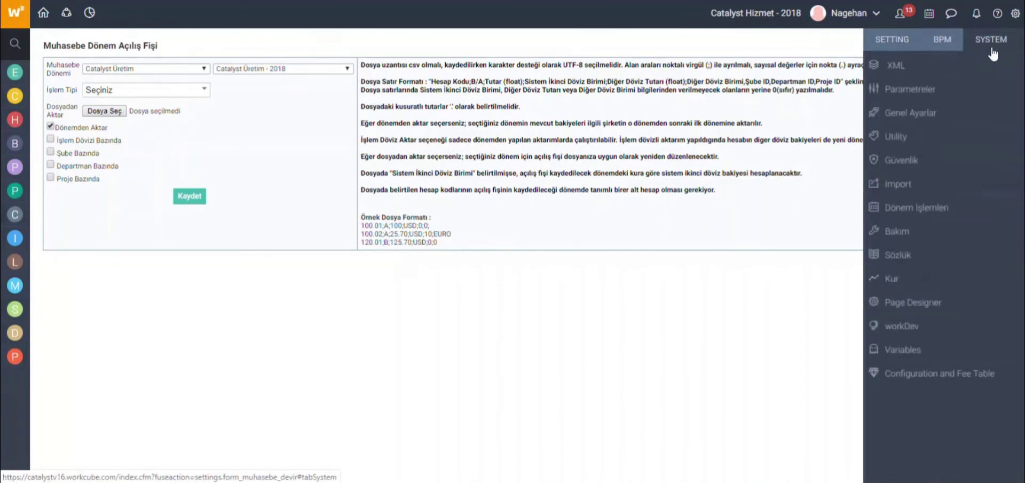
click(914, 205)
scroll(121, 304, down, 5)
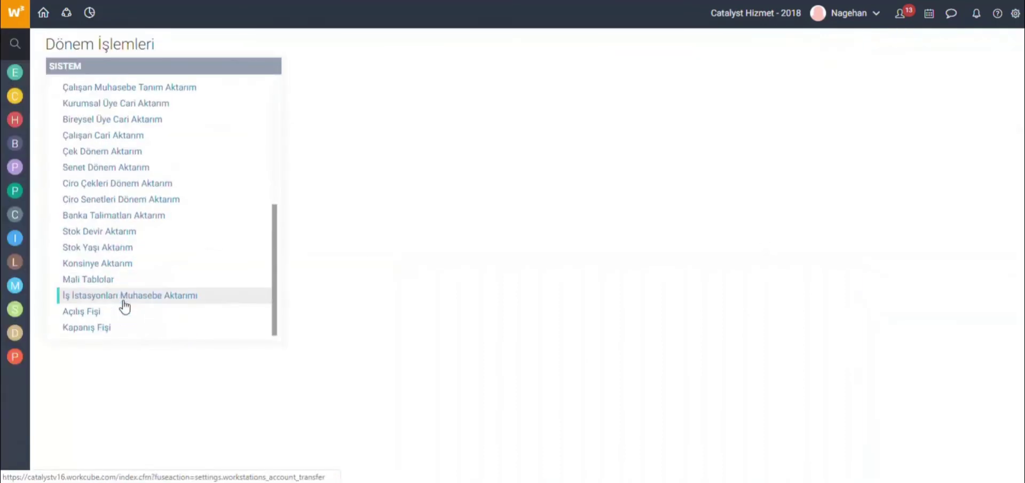
click(106, 331)
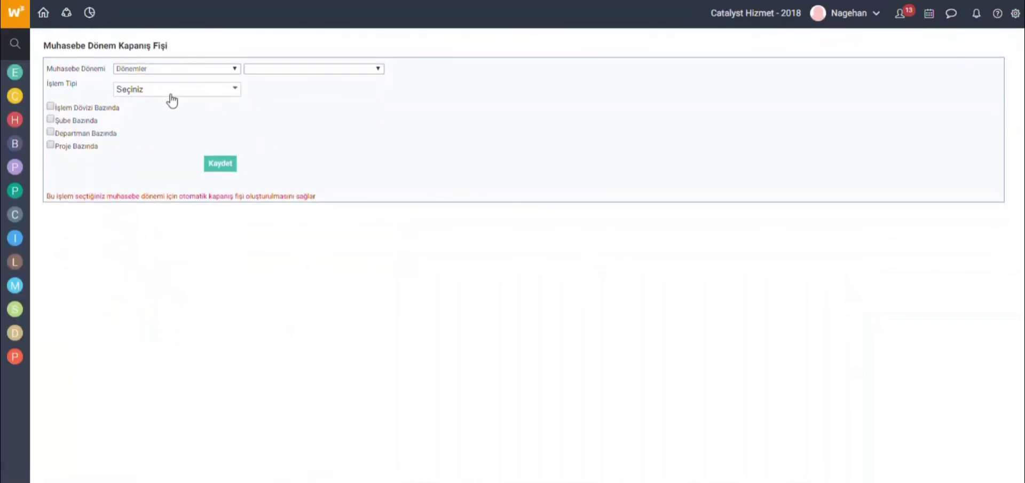
Step: Set the closing voucher's accounting period to Catalyst Üretim, Catalyst Üretim - 2018, and view the İşlem Tipi options
click(162, 70)
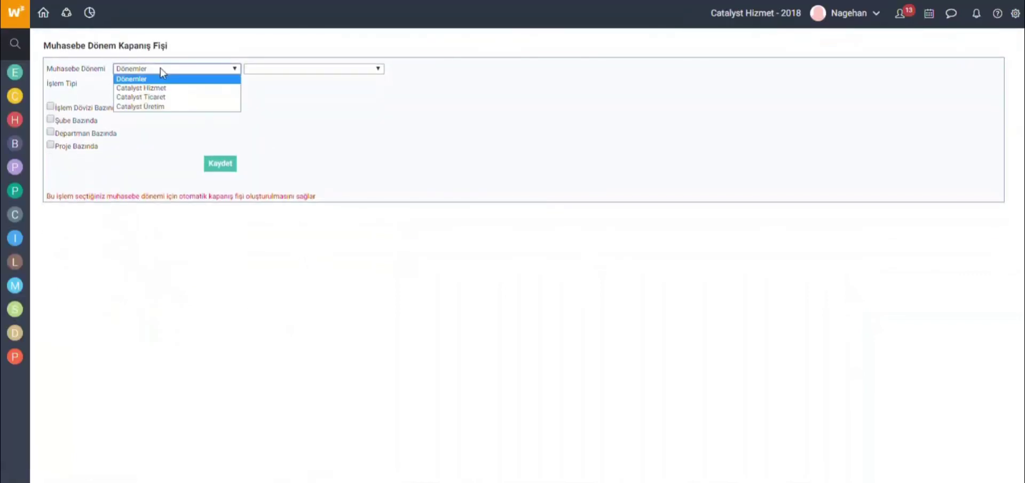
click(156, 107)
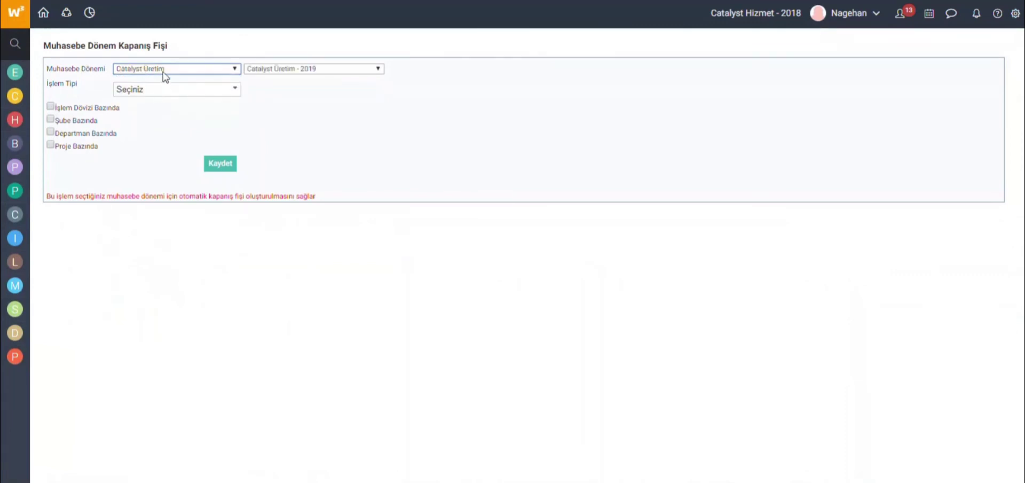
click(289, 69)
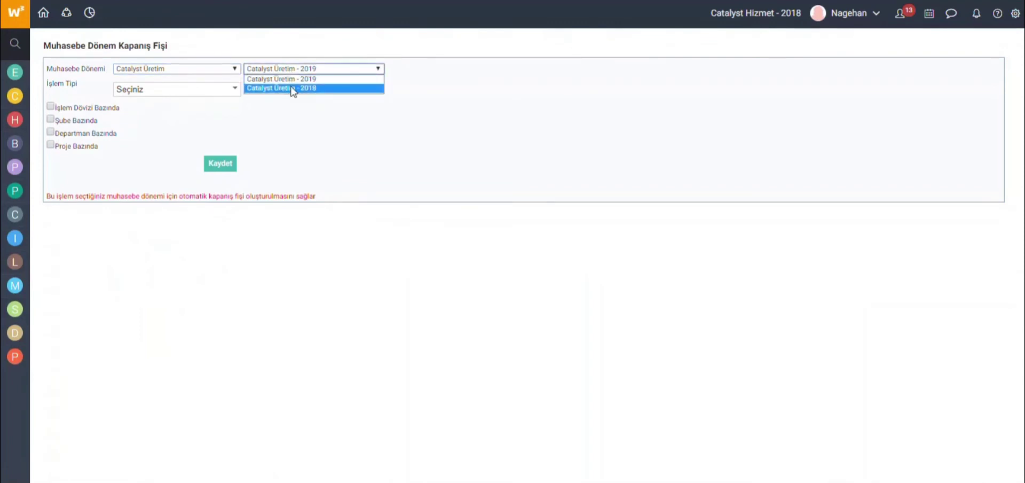
click(251, 86)
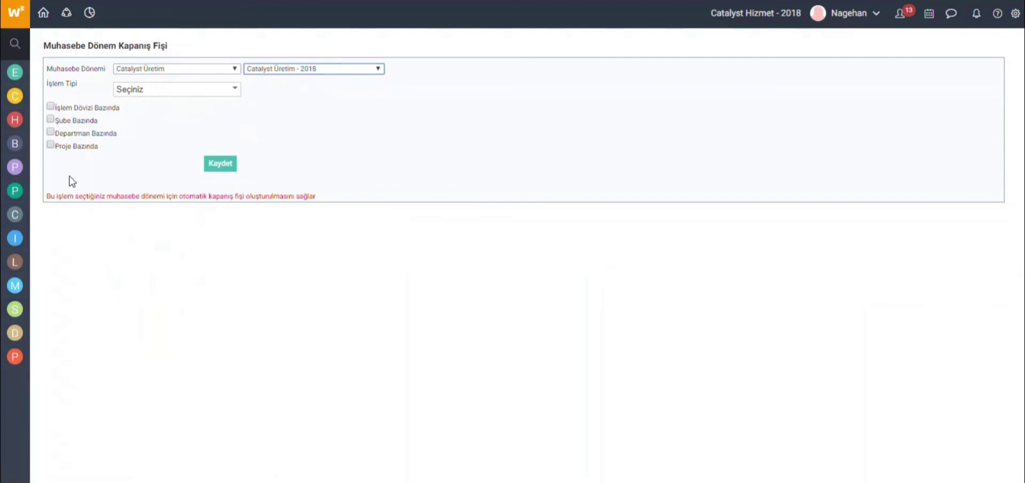
click(132, 94)
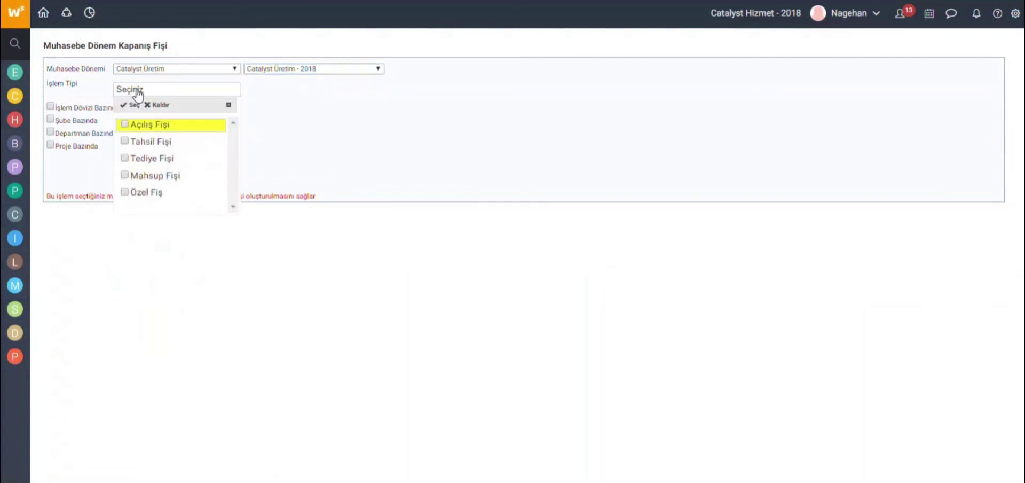
click(137, 93)
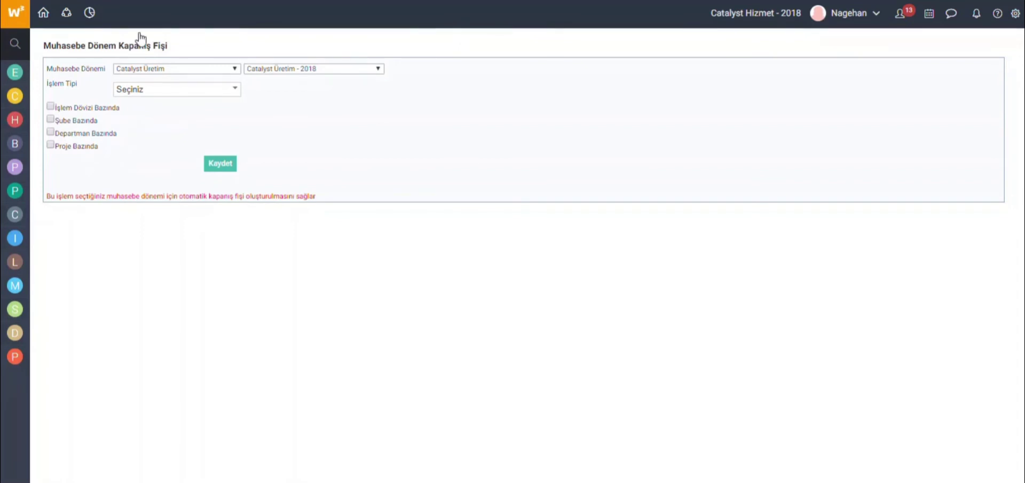
Step: Find and open the Yevmiye journal page
click(27, 43)
text(yevmiye)
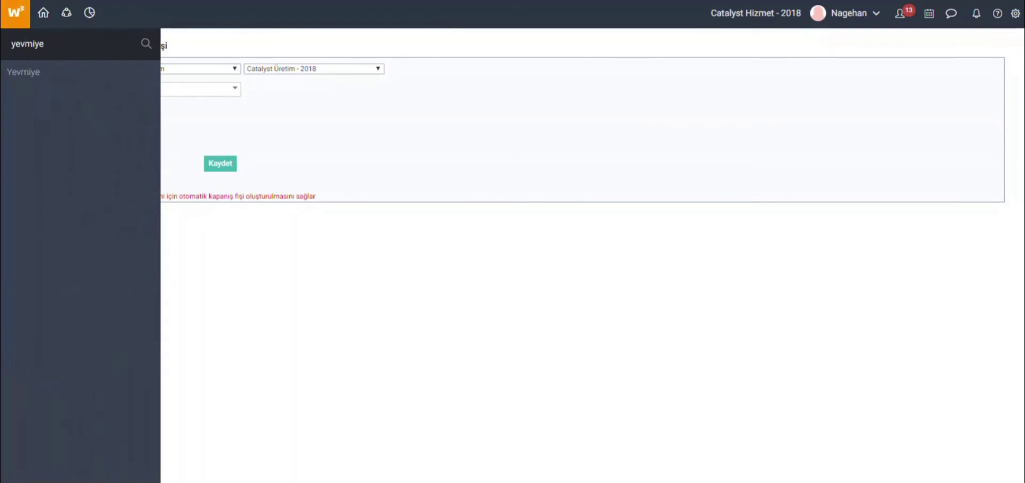
click(32, 75)
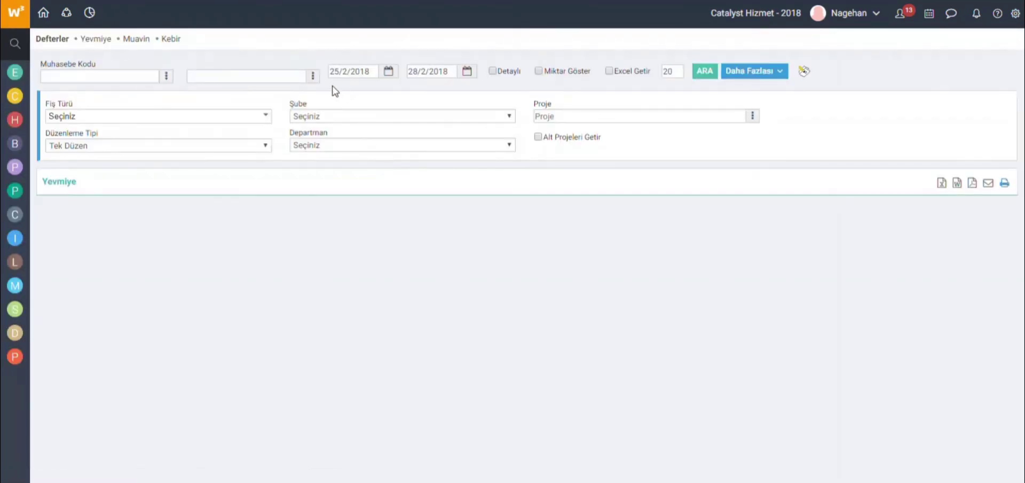
Step: Set the journal's Muhasebe Kodu range from 100 - Kasa Hesabı to 600 - Yurtiçi Satışlar
click(117, 81)
text(100)
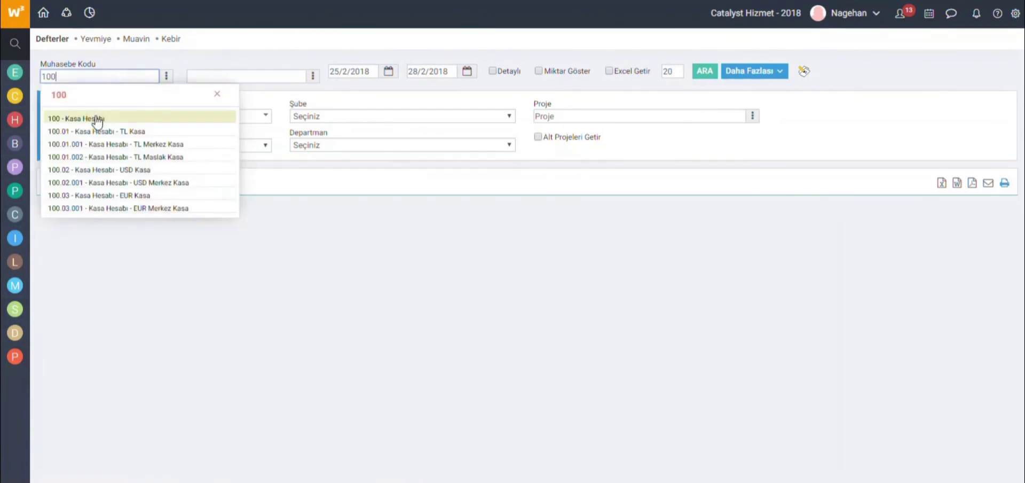
click(96, 116)
click(232, 75)
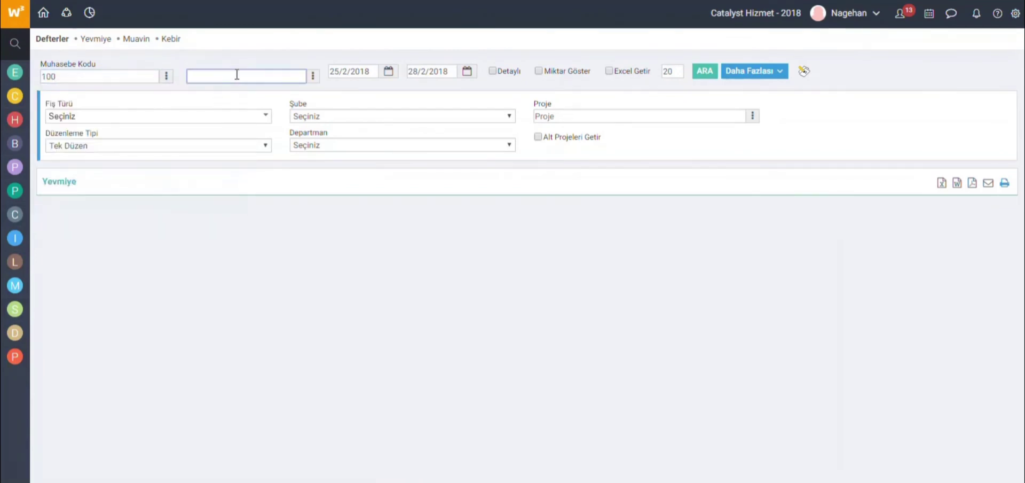
text(600)
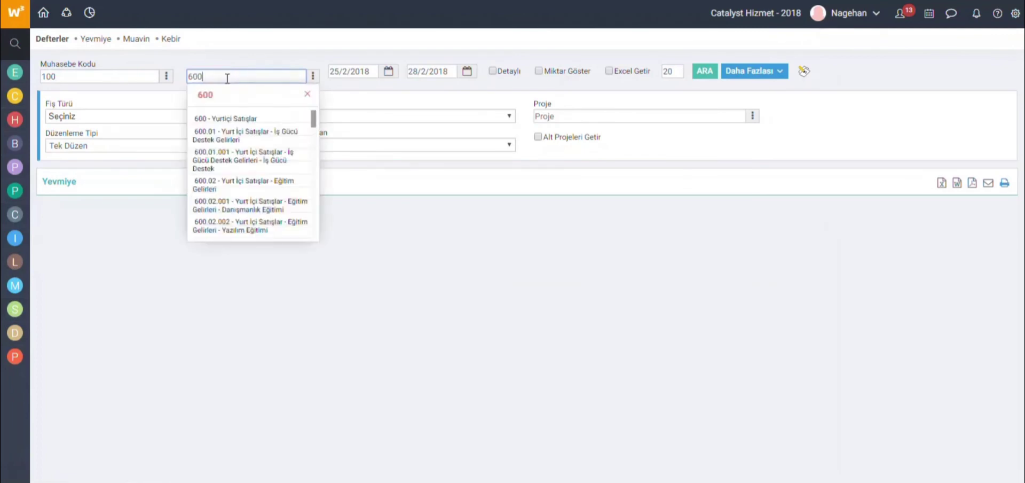
click(240, 119)
Step: Set the journal's start date to 01/01/2018 and list the matching Yevmiye entries
click(385, 72)
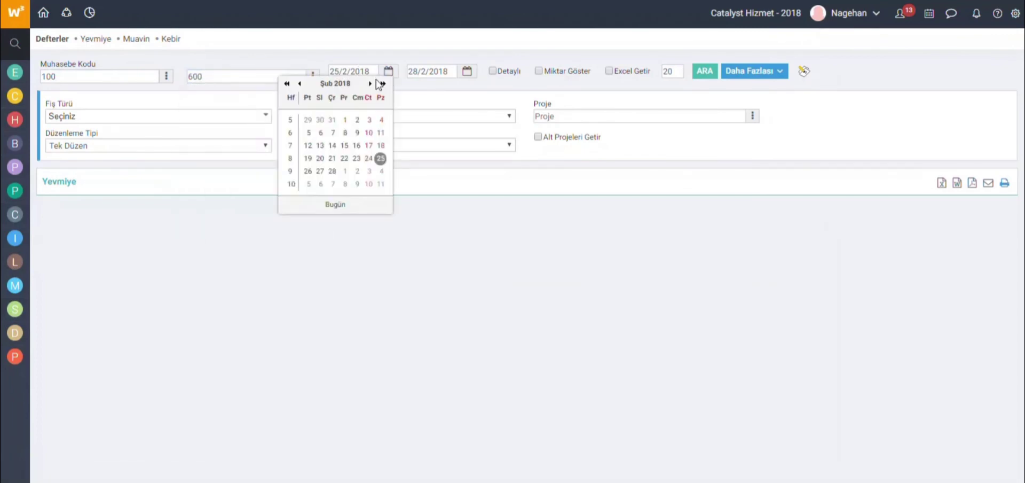
click(300, 84)
click(307, 119)
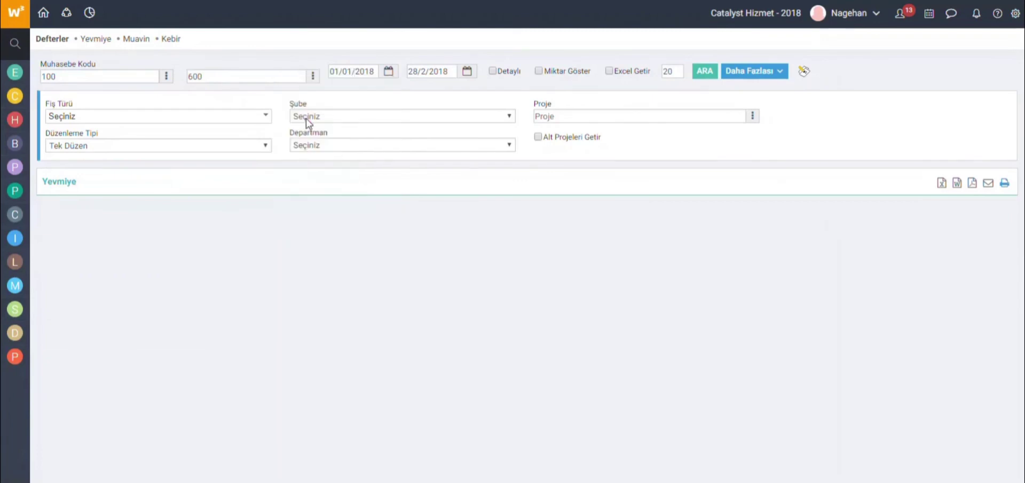
click(705, 70)
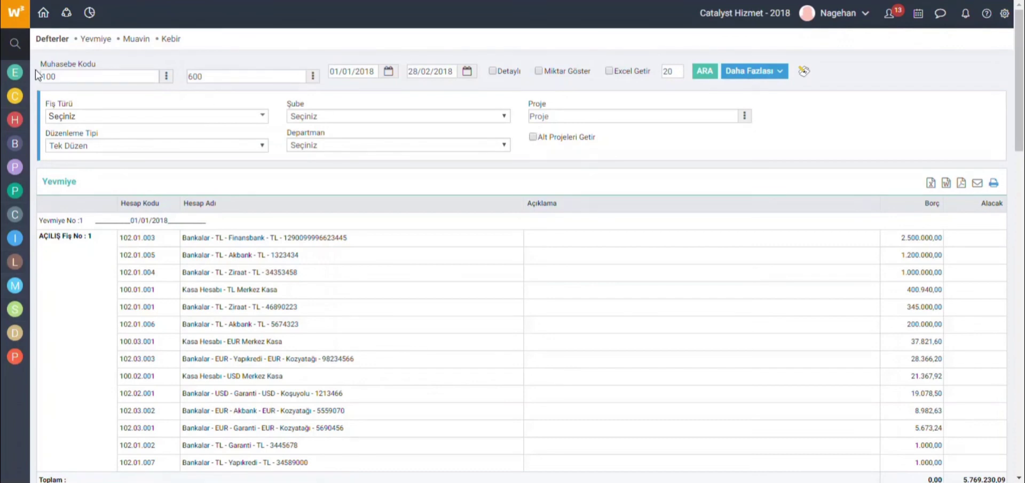
Step: Find and open the Muavin ledger page
click(12, 45)
text(muavin)
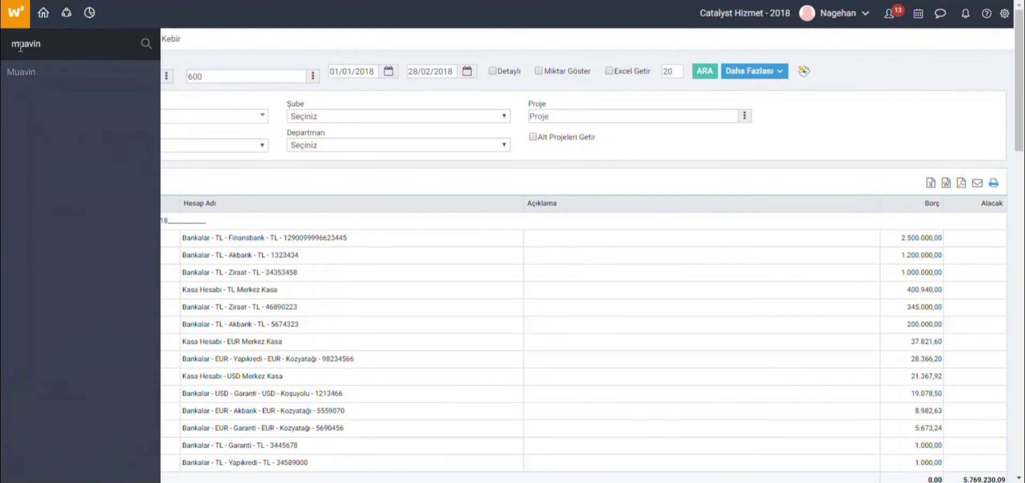
click(29, 80)
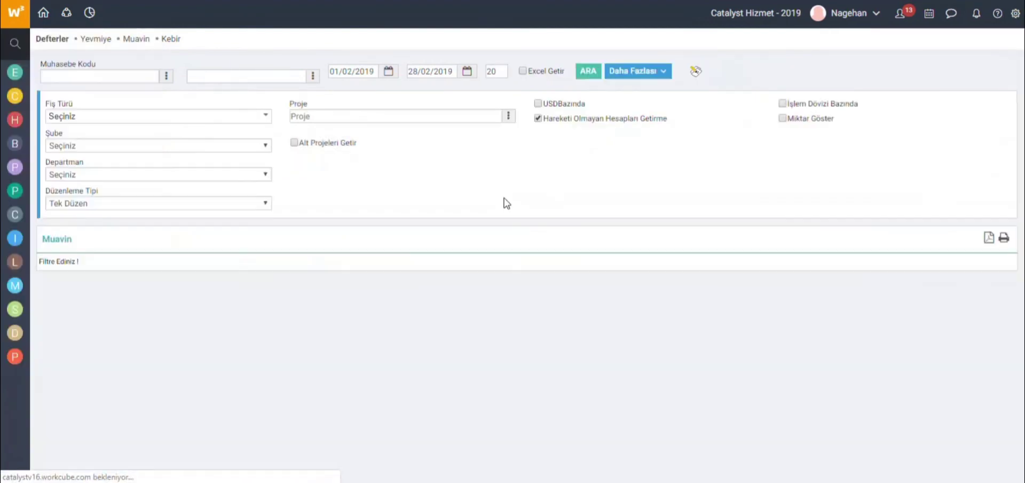
Step: Set the Muavin ledger's start date to 01/01/2019 and run its search
click(388, 72)
click(300, 84)
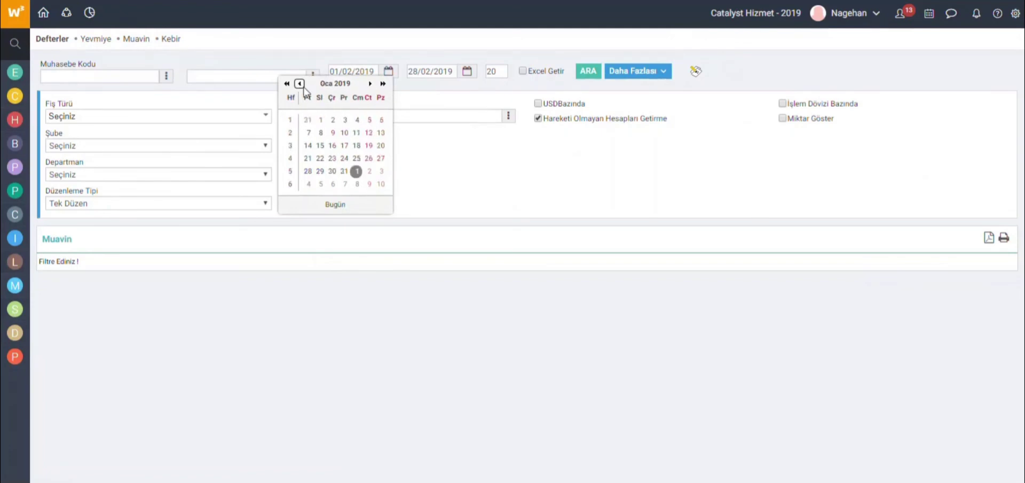
click(320, 119)
click(585, 75)
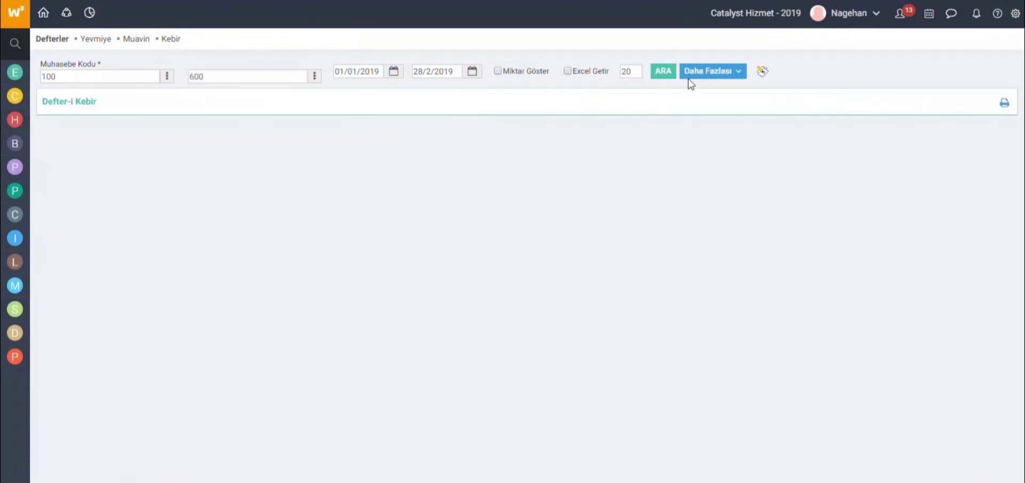
Step: Show the additional Defter-i Kebir filters and run the search for account codes 100 to 600
click(689, 74)
click(660, 74)
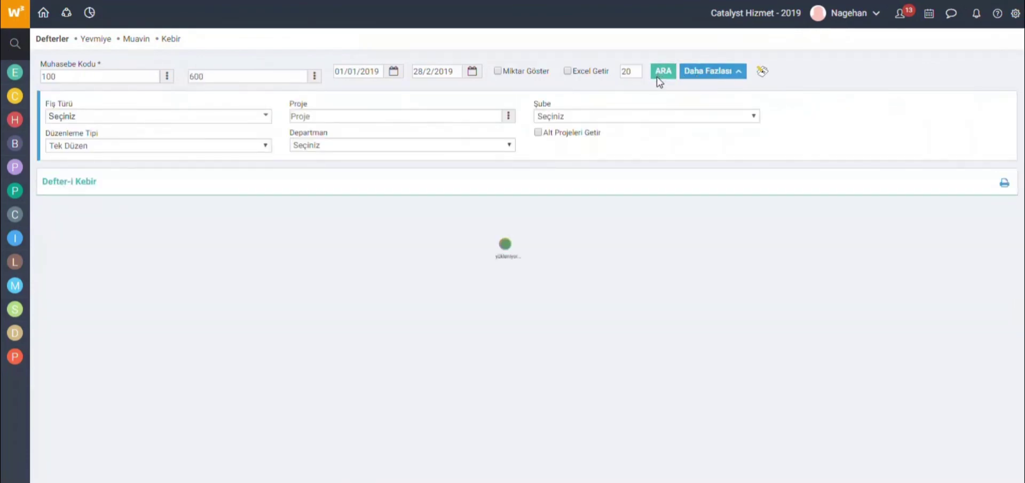